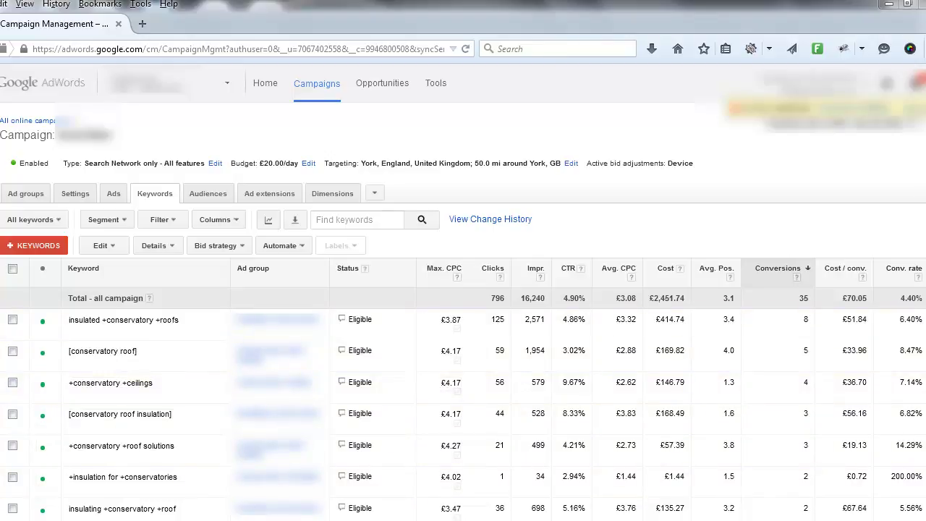
Step: Clear the keyword-specific maximum CPC of "+insulating a +conservatory +roof" so that it uses the ad group's default bid
scroll(691, 229, down, 5)
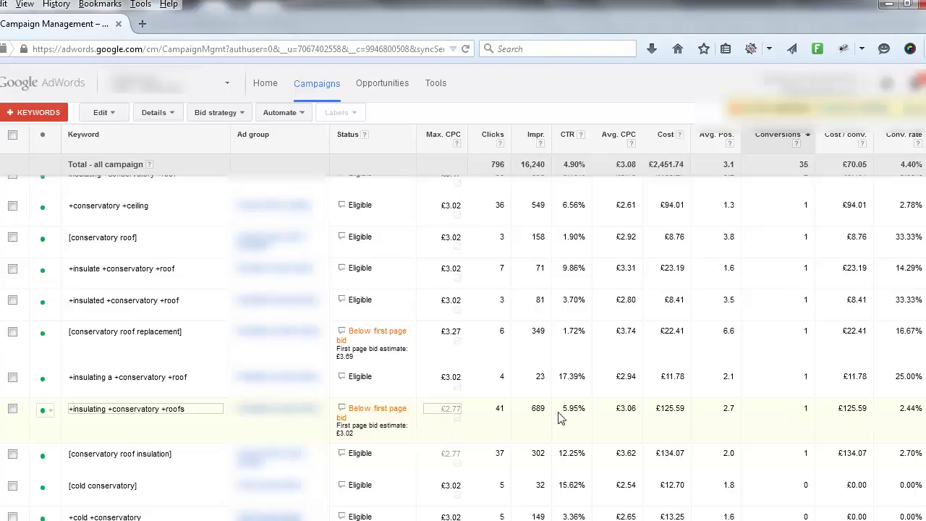
click(455, 378)
drag(441, 376, 464, 375)
key(BackSpace)
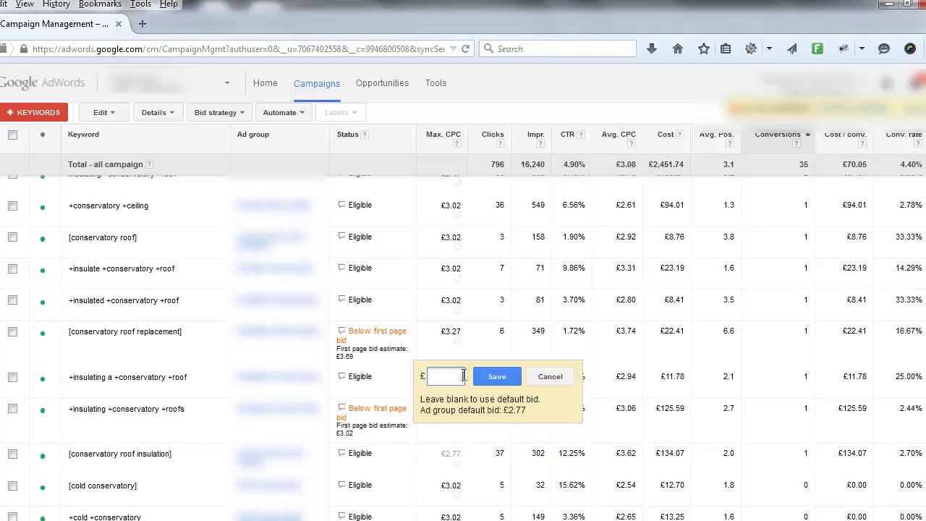
click(486, 376)
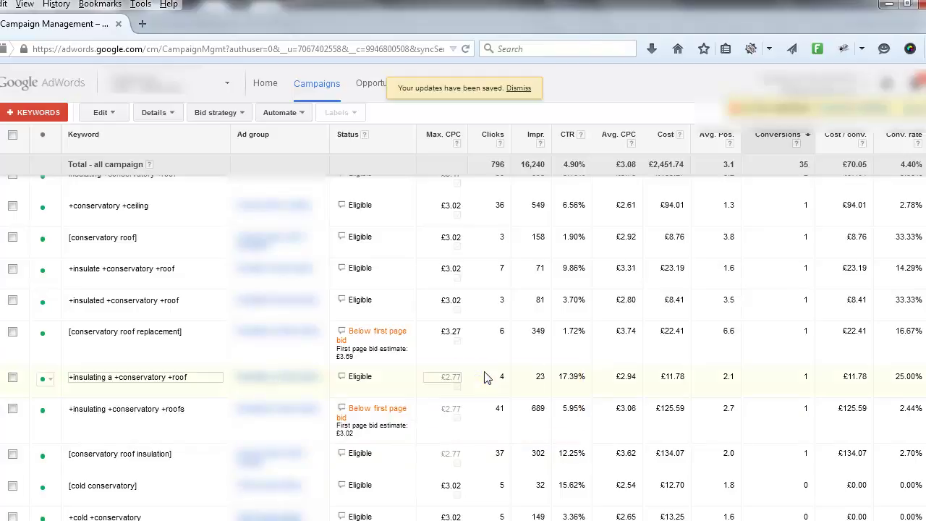
Step: Set the maximum CPC of the keyword "+insulating a +conservatory +roof" to £3.02
click(444, 381)
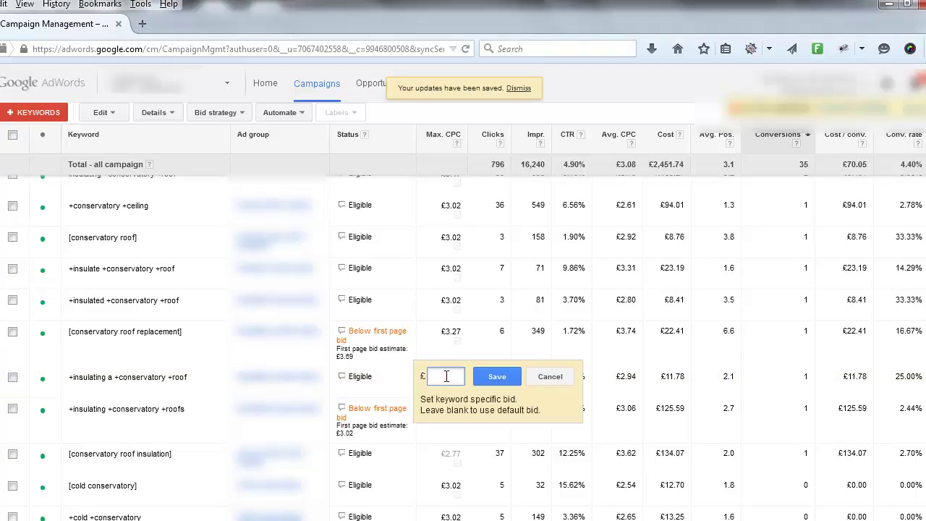
text(3.02)
click(497, 378)
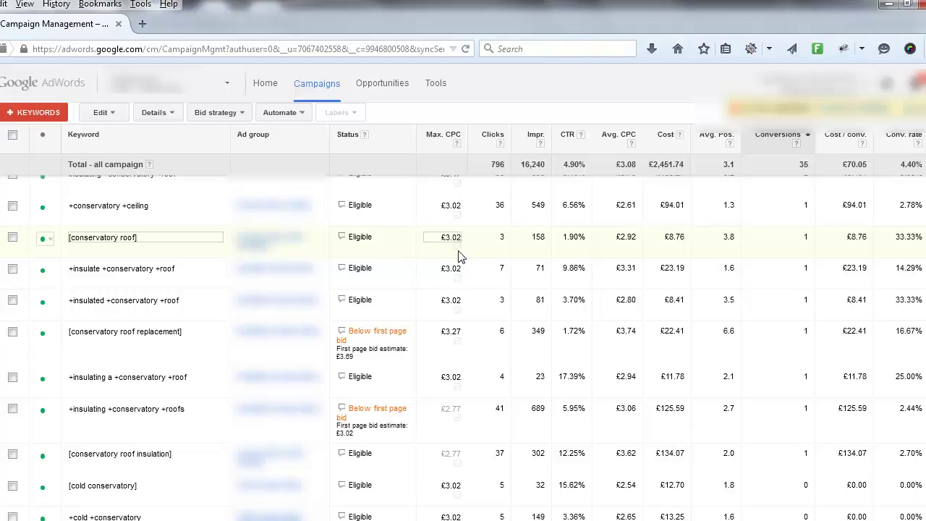
Step: Show the status options of the "[conservatory roof]" keyword that has a £3.02 maximum CPC
click(42, 240)
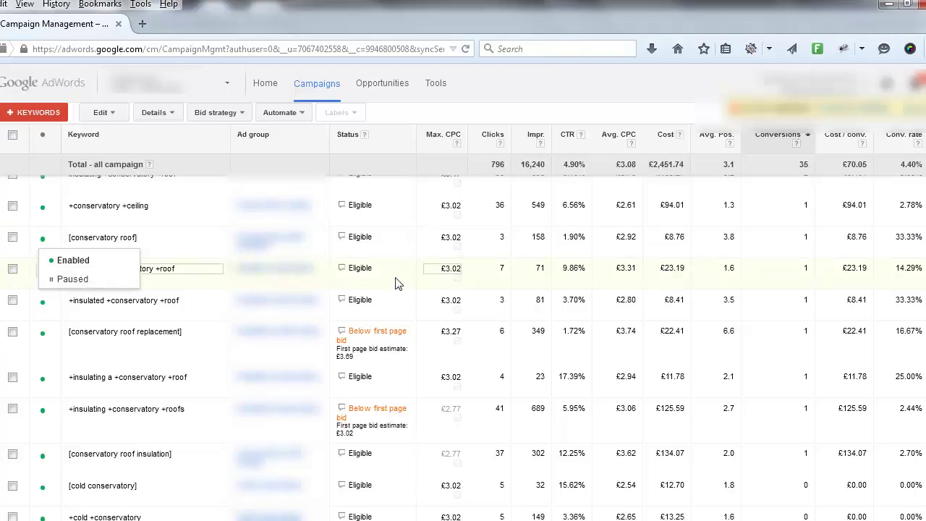
Step: Sort the keywords by cost, highest first, and check the conversions of "+conservatory +roof systems"
scroll(873, 279, up, 3)
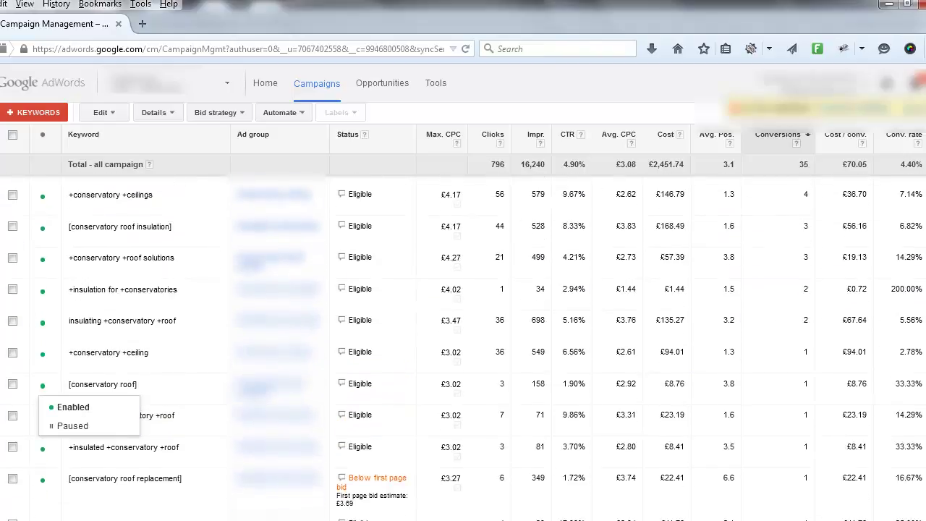
scroll(873, 279, up, 4)
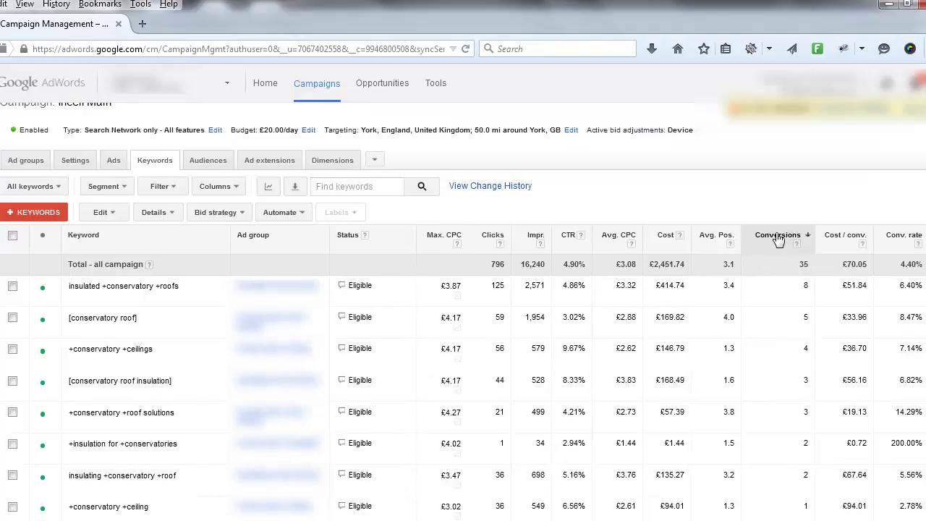
click(665, 237)
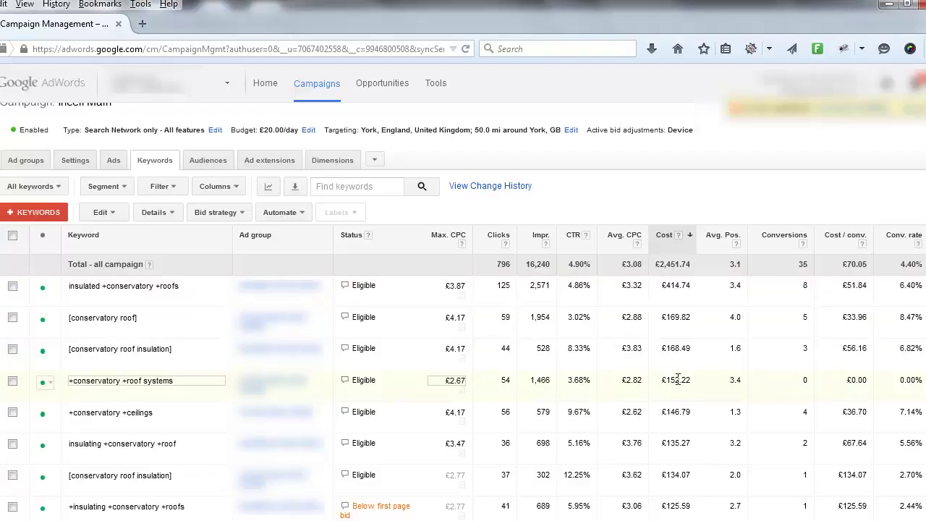
drag(801, 381, 809, 386)
click(809, 386)
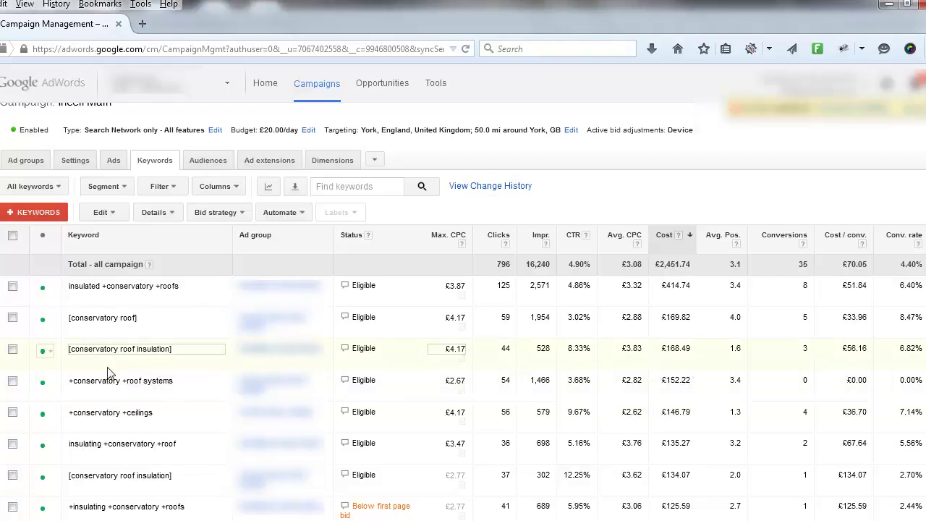
Step: Pause the keyword "+conservatory +roof systems" and set it back to enabled
click(47, 381)
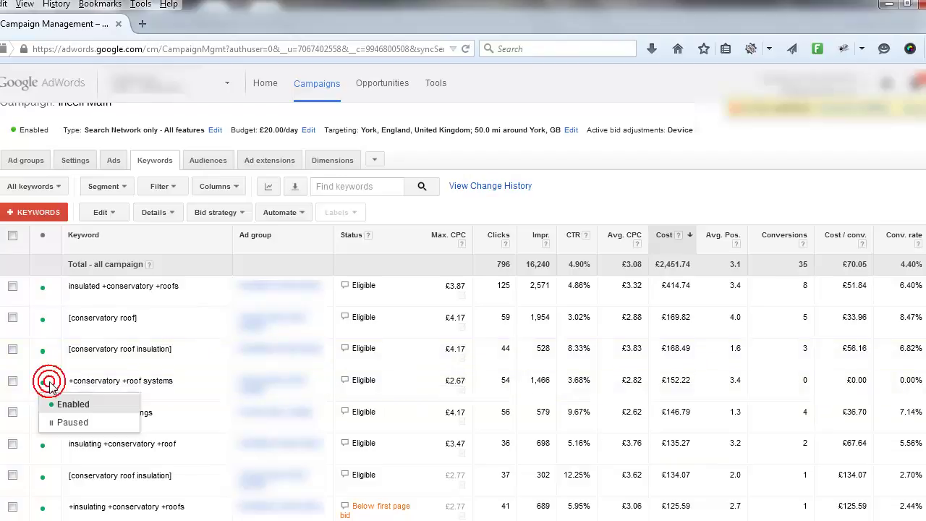
click(57, 430)
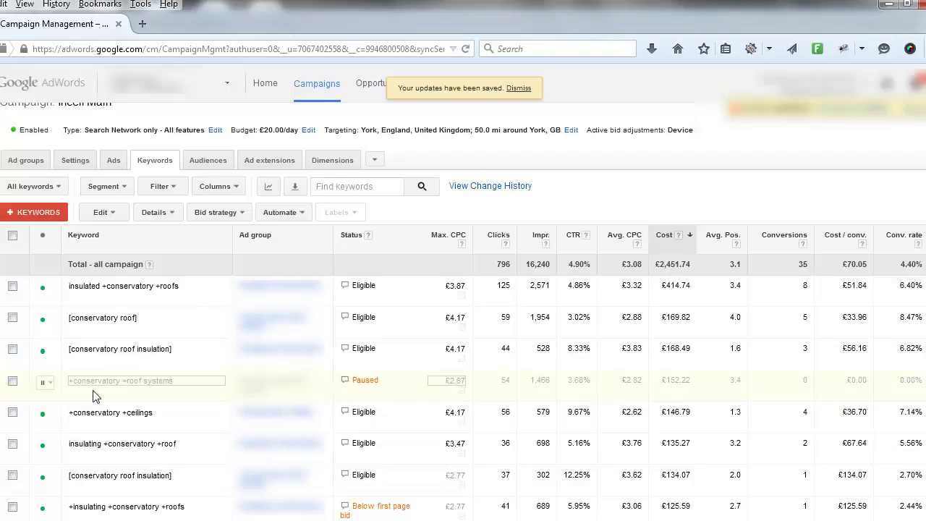
click(45, 382)
click(53, 404)
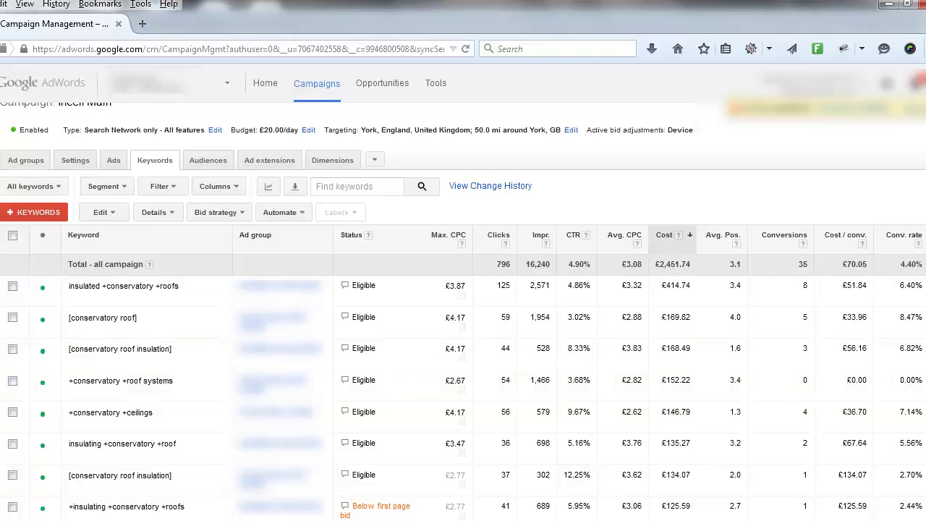
Step: Open the search terms report for all keywords in the campaign
scroll(463, 311, up, 1)
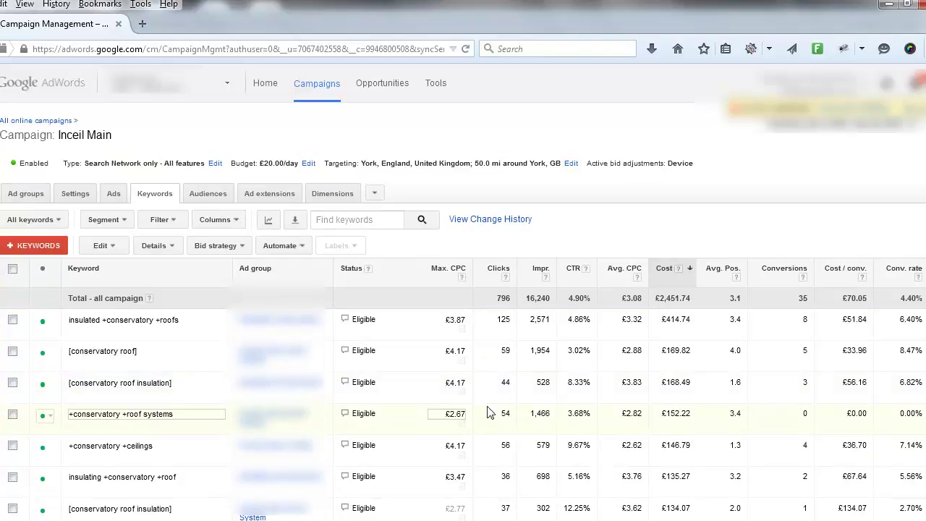
click(175, 248)
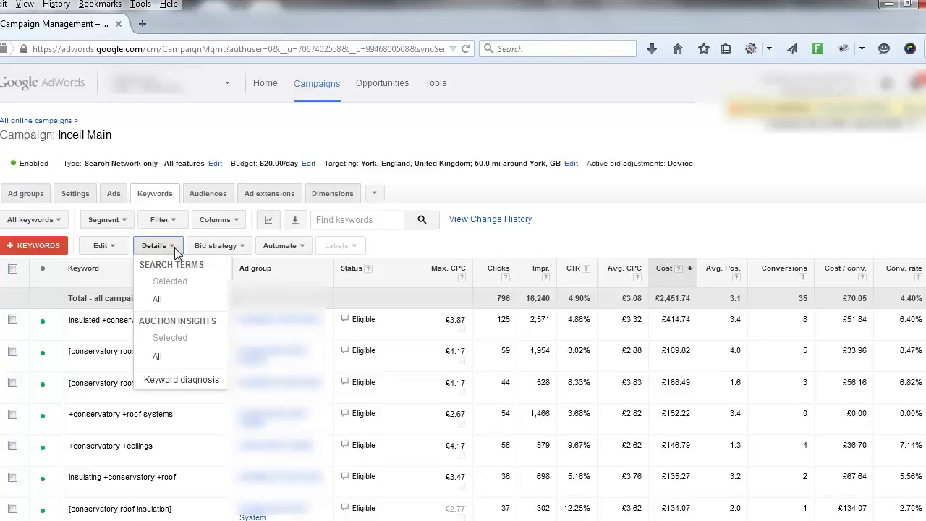
click(160, 300)
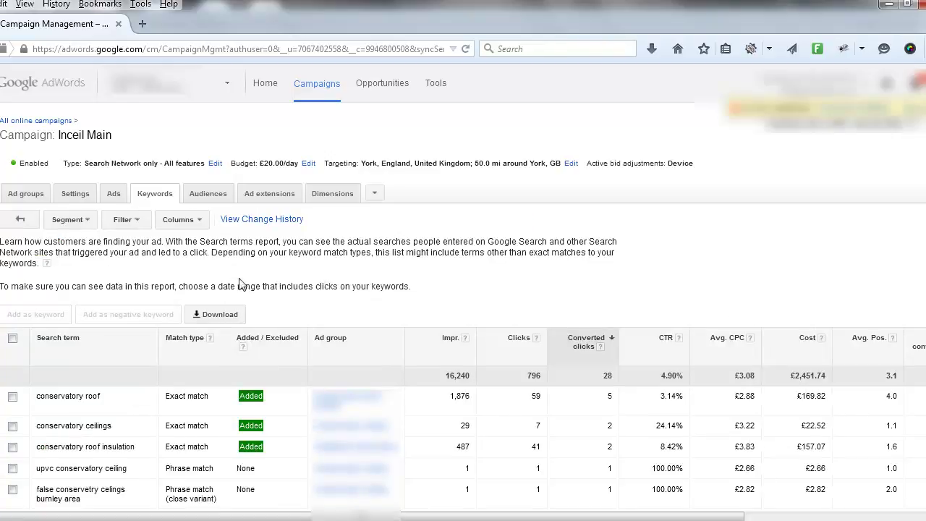
Step: Examine the search terms, their match types and converted clicks, looking for queries irrelevant to the campaign
scroll(464, 311, down, 3)
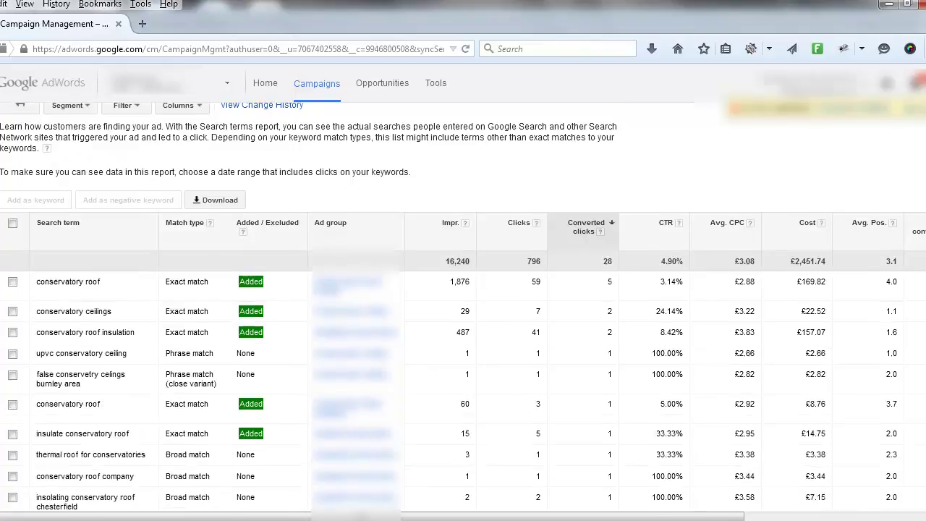
scroll(463, 311, up, 1)
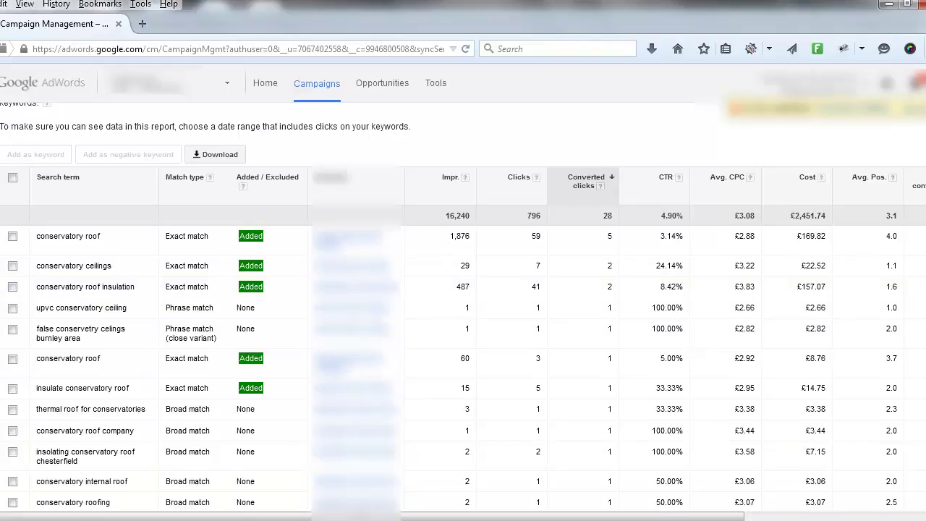
scroll(463, 333, down, 3)
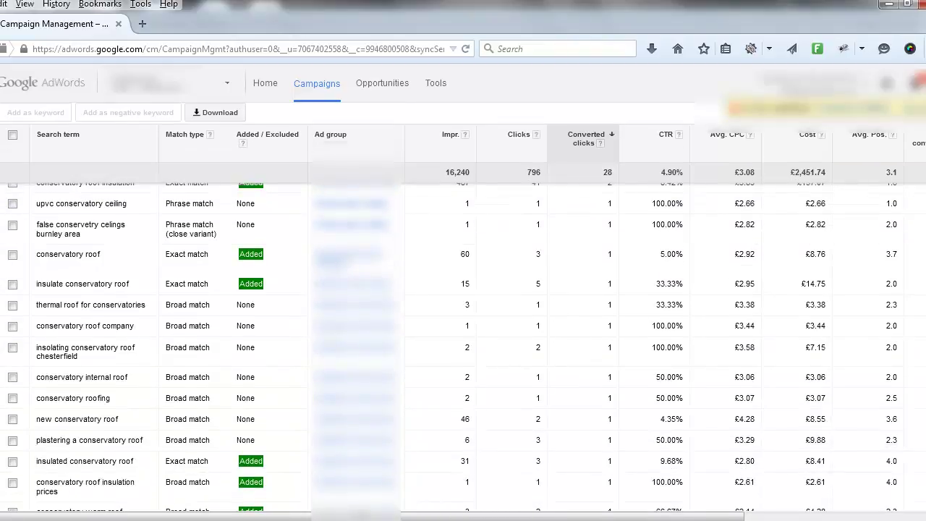
scroll(463, 348, down, 2)
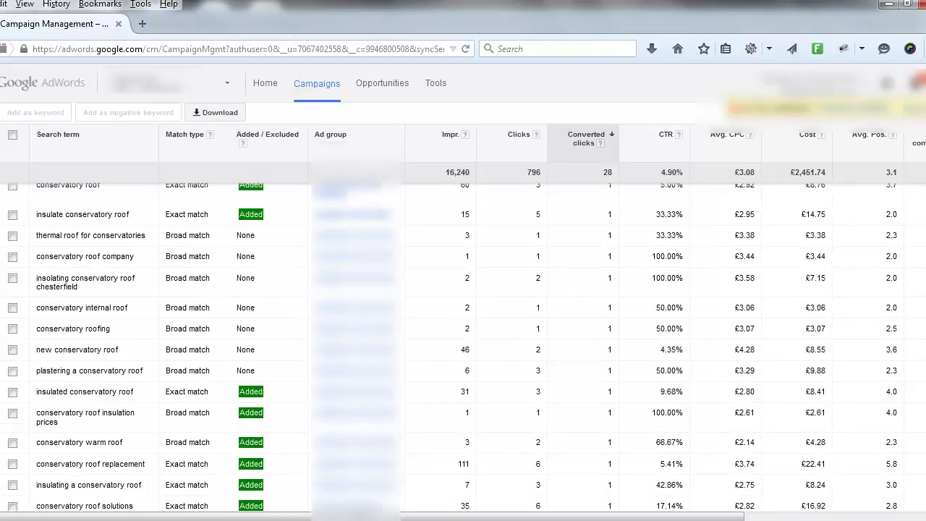
scroll(464, 347, down, 2)
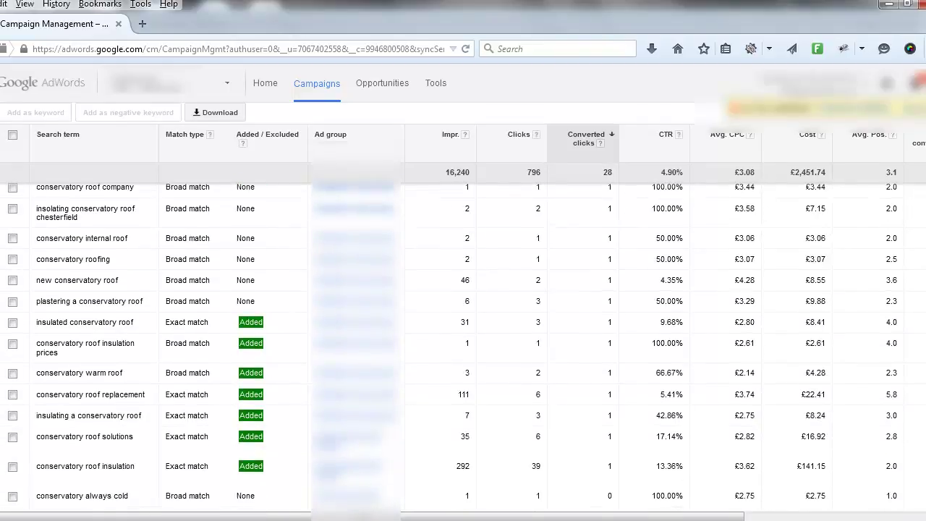
scroll(463, 347, down, 1)
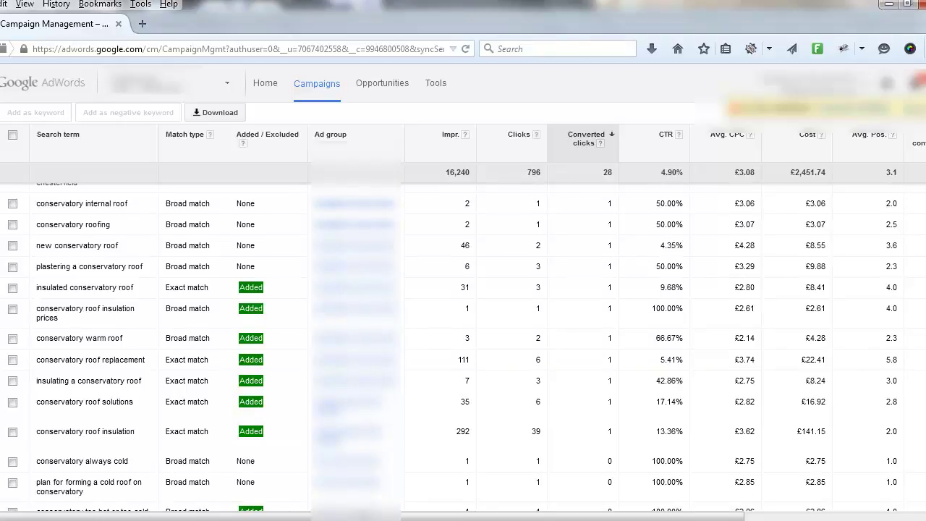
scroll(463, 347, down, 2)
scroll(464, 348, down, 1)
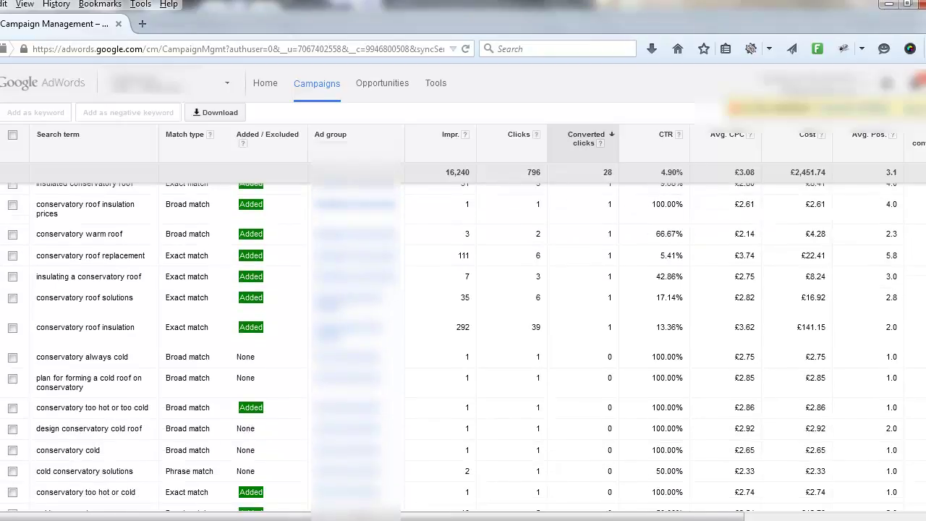
scroll(463, 347, down, 3)
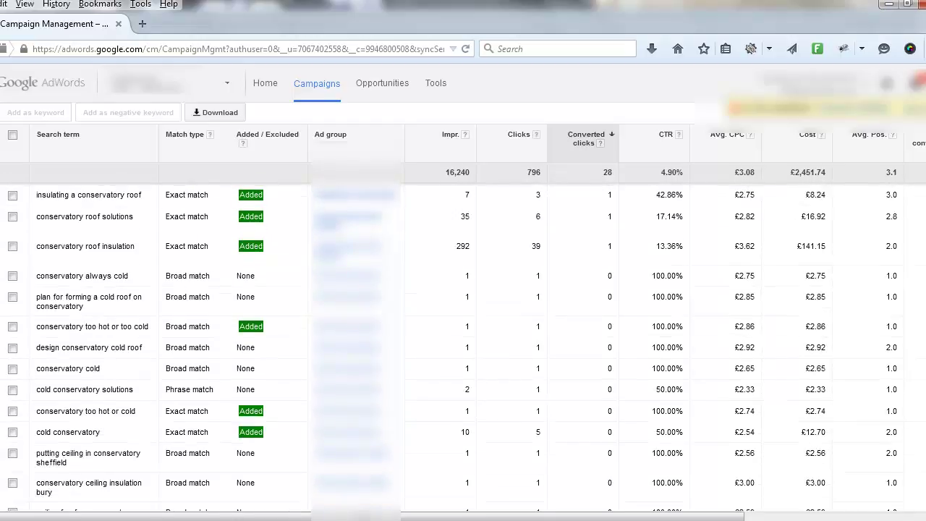
scroll(463, 348, down, 2)
scroll(463, 347, down, 2)
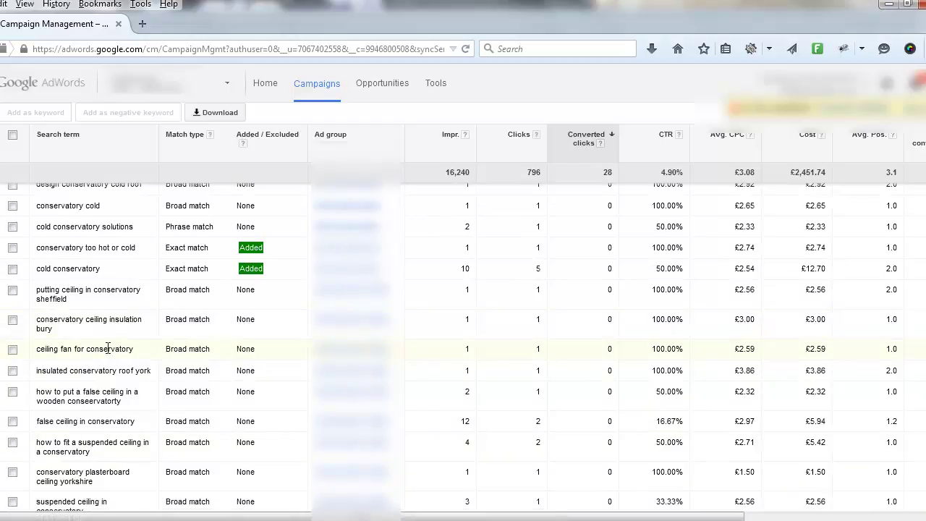
Step: Add the search term "ceiling fan for conservatory" as an exact-match negative keyword at campaign level and save it
click(12, 350)
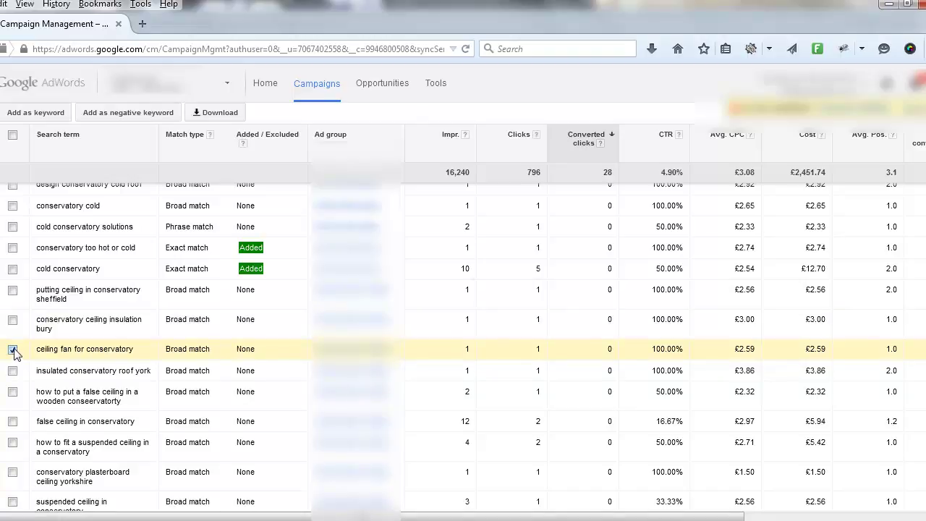
click(122, 115)
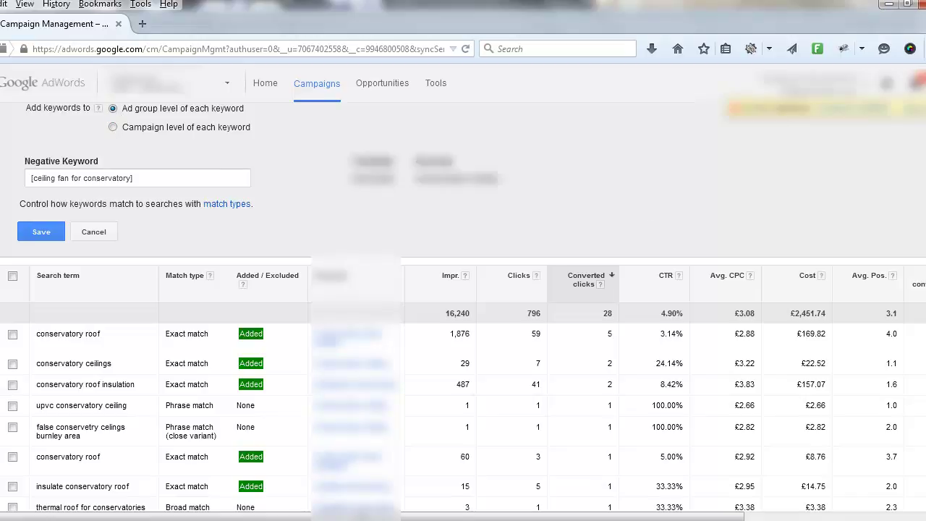
scroll(463, 289, up, 5)
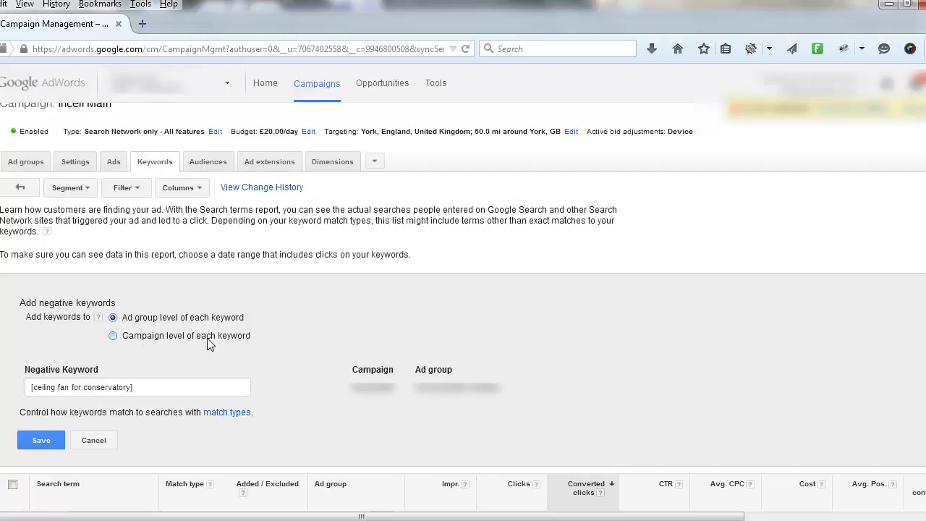
click(113, 336)
click(44, 440)
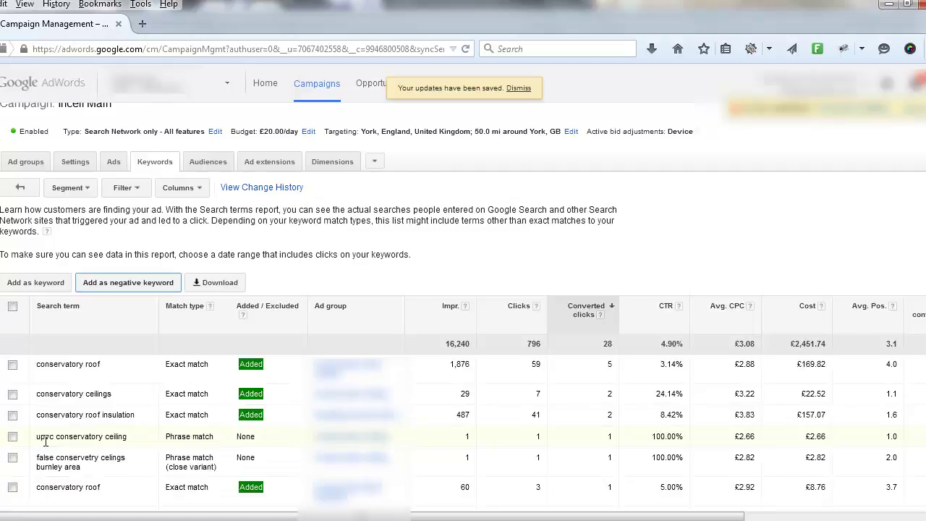
Step: Start another campaign-level negative keyword from the ceiling fan search term, shortening its text to "ceiling fan" without brackets
click(118, 286)
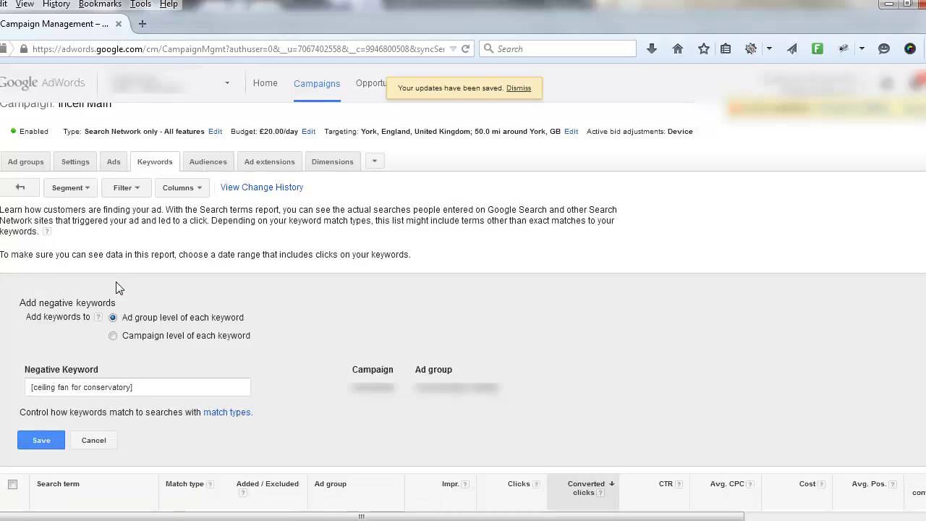
click(113, 336)
click(130, 387)
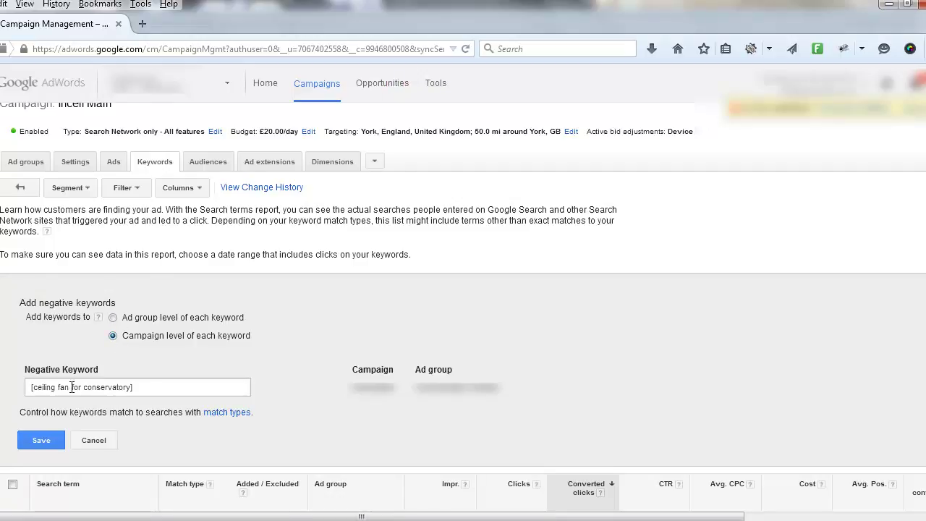
drag(69, 387, 133, 389)
key(BackSpace)
key(Home)
key(Delete)
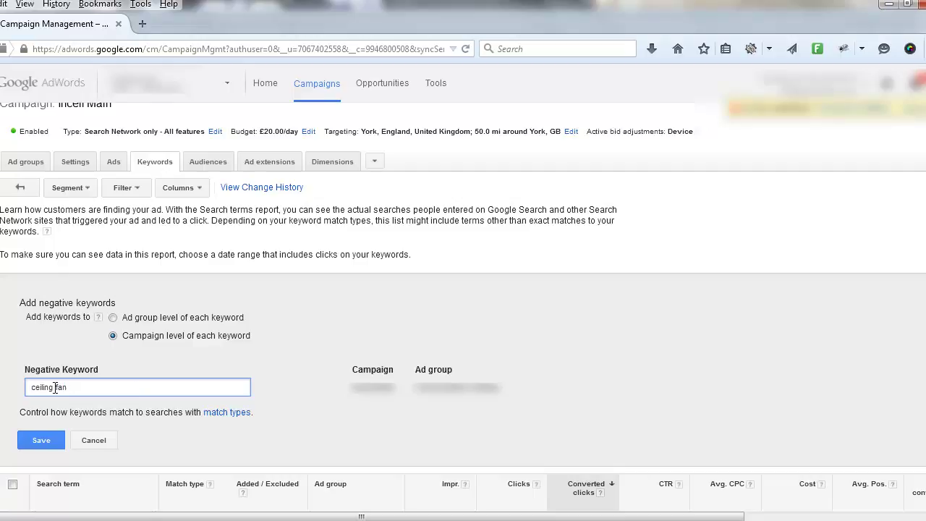
Step: Shorten the negative keyword to the single word "fan" and save it
drag(55, 387, 22, 387)
key(Delete)
key(Delete)
click(50, 387)
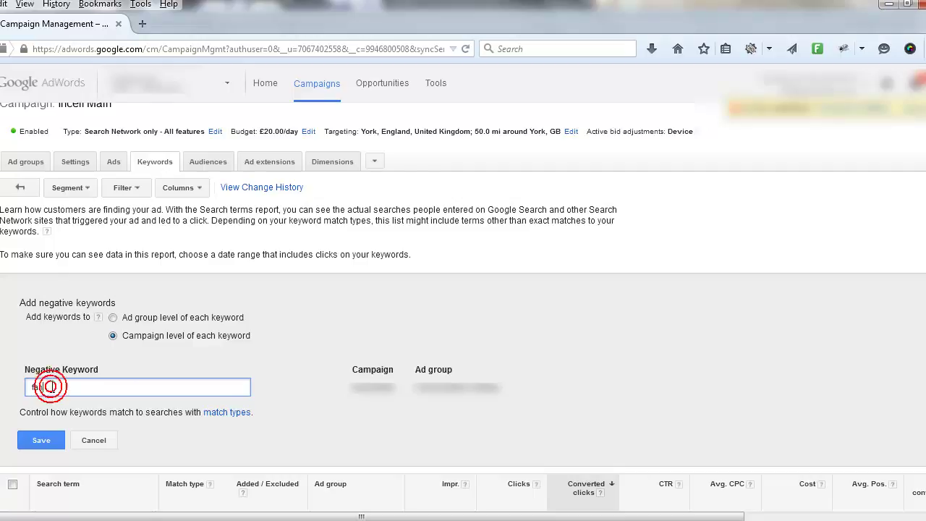
click(39, 441)
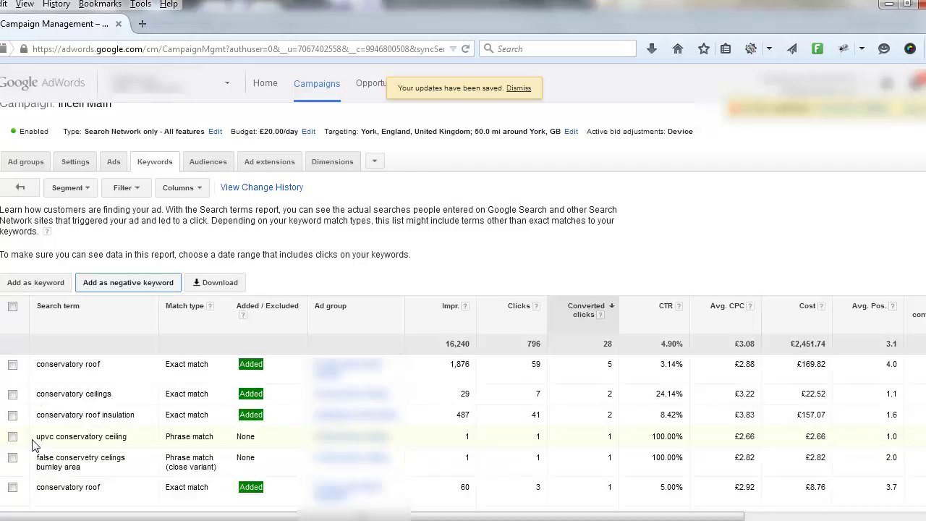
Step: Filter the search terms to those containing "fan" and review the matching terms and their total cost
click(134, 189)
click(133, 209)
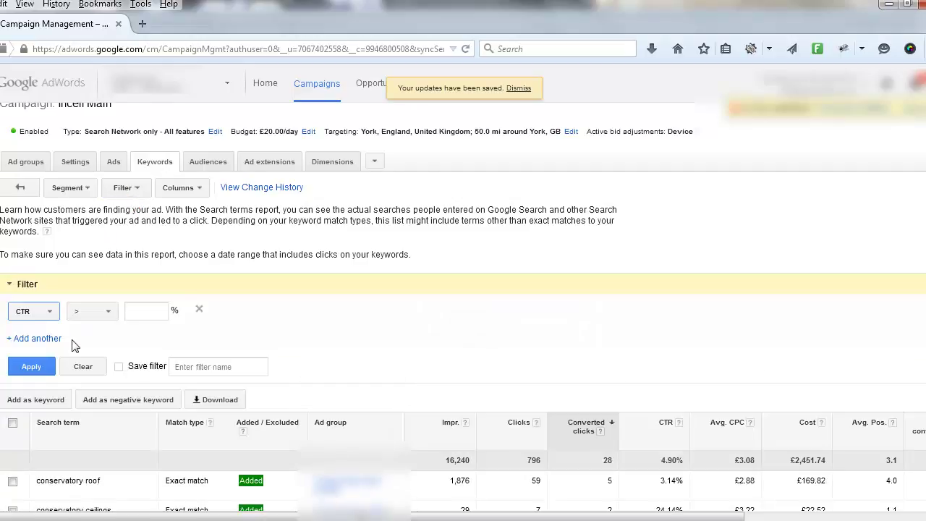
click(51, 314)
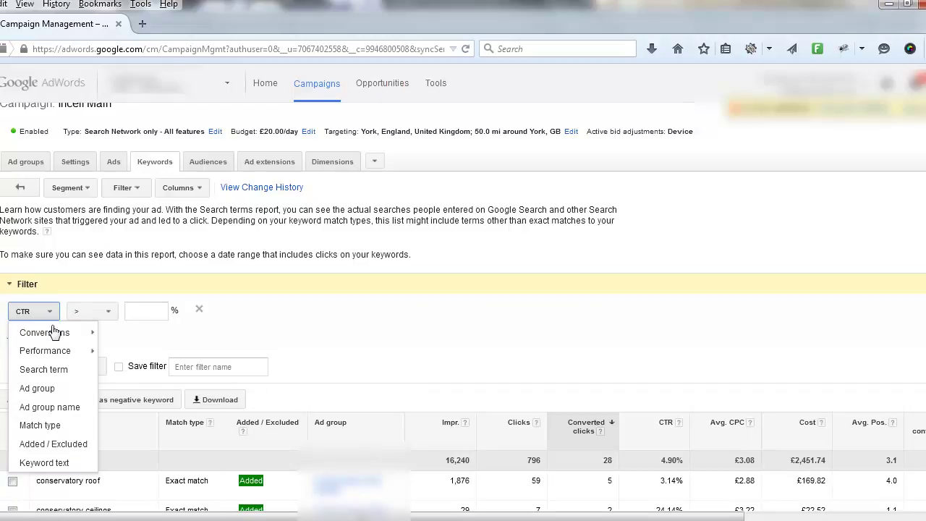
click(46, 371)
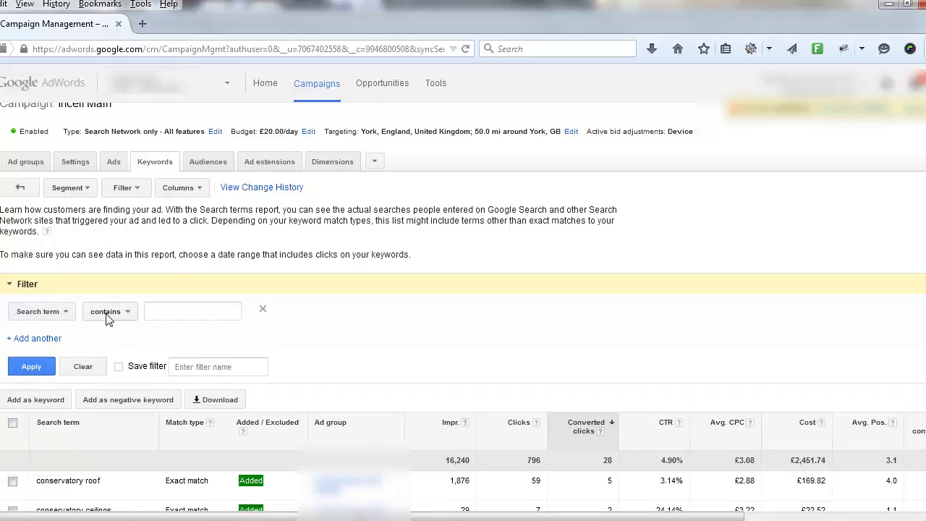
click(165, 312)
text(fan)
click(35, 368)
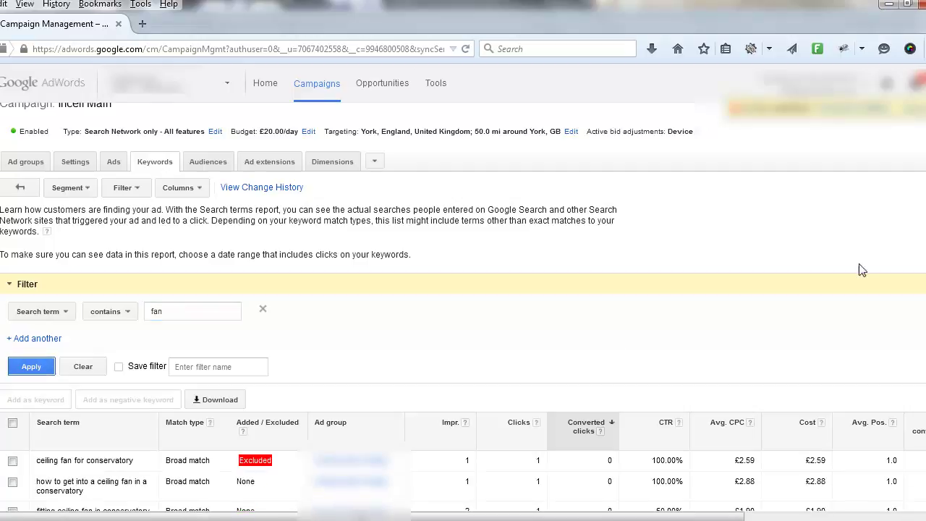
scroll(906, 267, down, 2)
scroll(731, 463, down, 1)
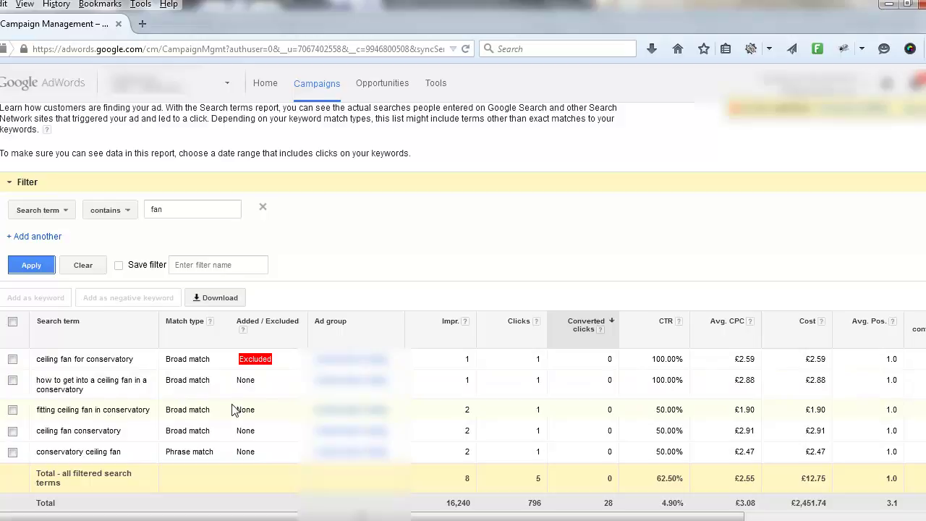
double_click(808, 479)
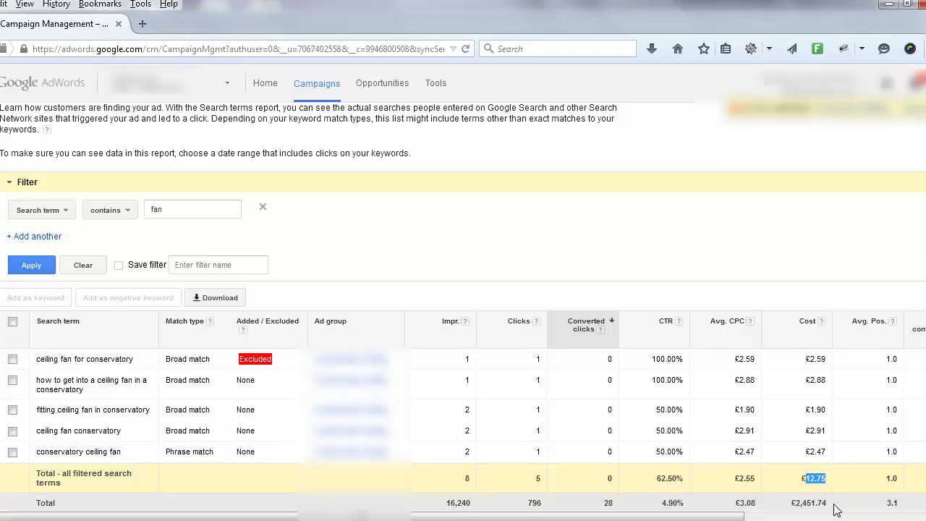
Step: Add all the filtered fan search terms as exact-match negative keywords at campaign level, save them, and clear the filter
click(12, 321)
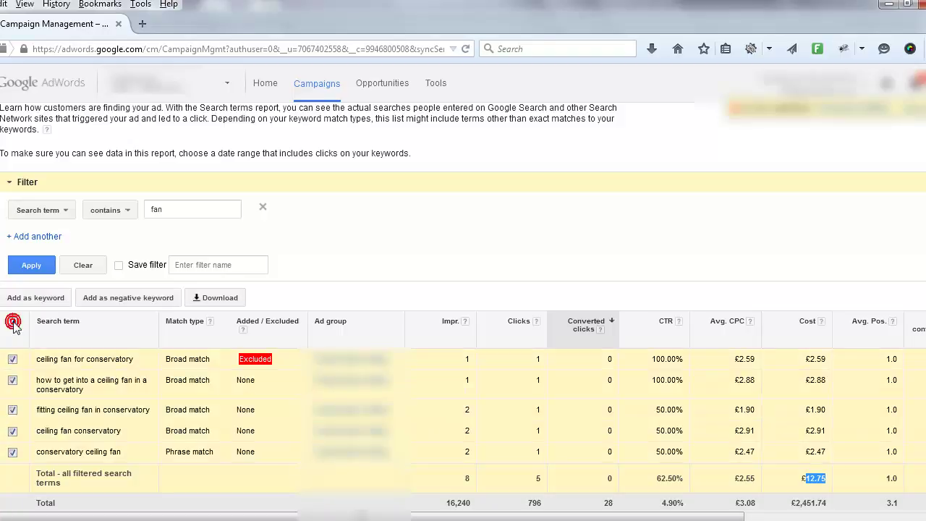
click(99, 298)
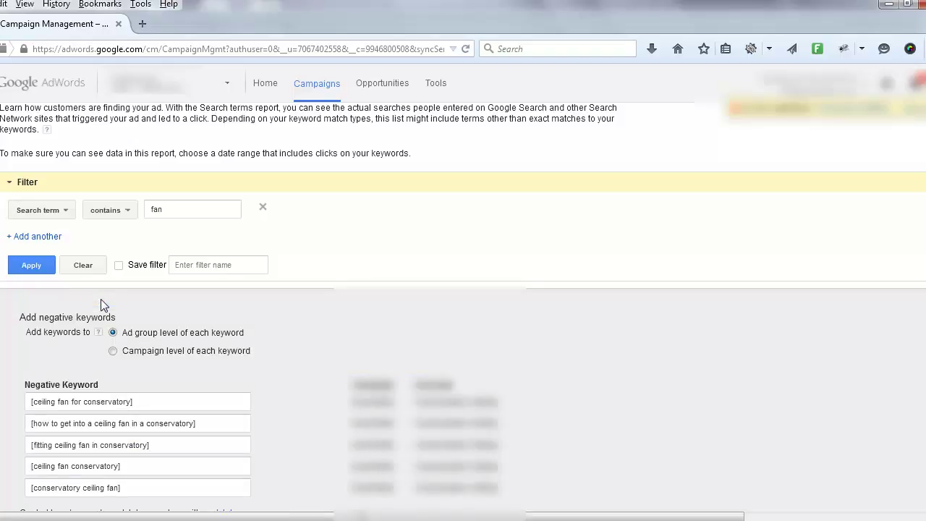
click(112, 352)
scroll(924, 254, down, 2)
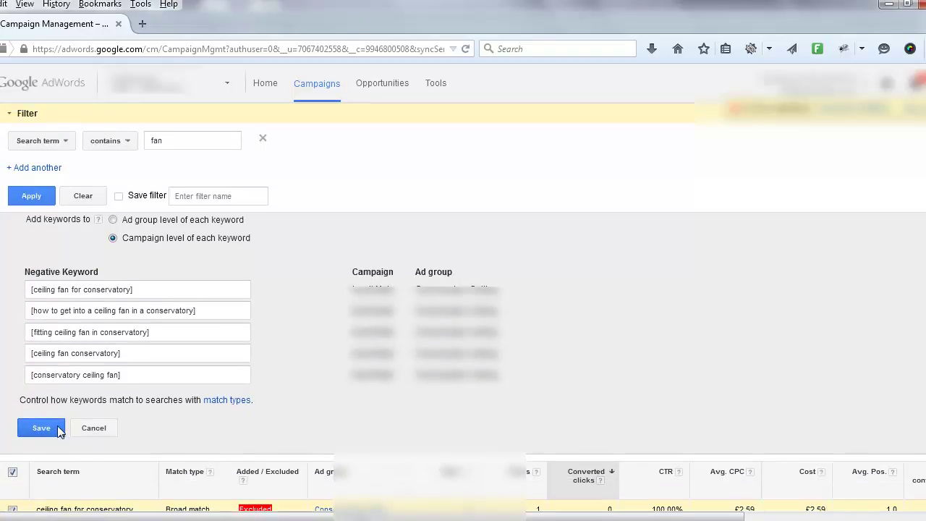
click(51, 429)
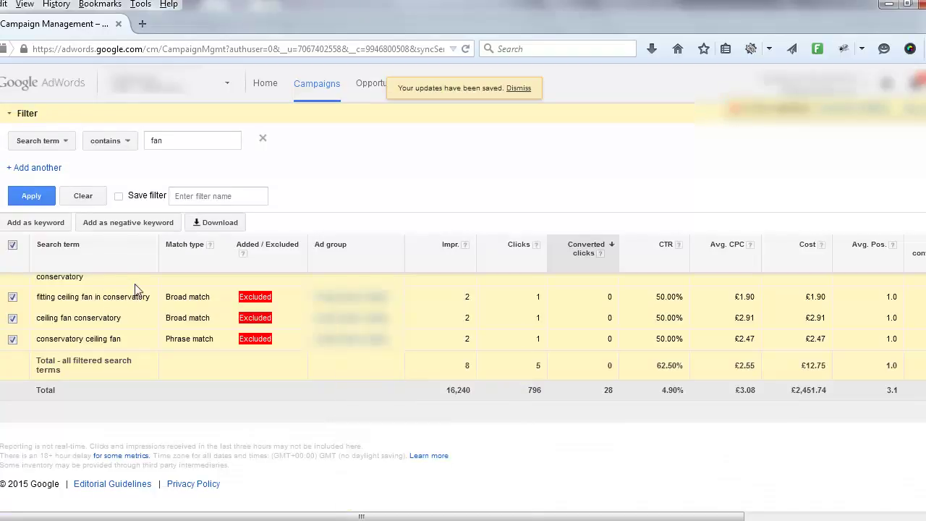
click(84, 196)
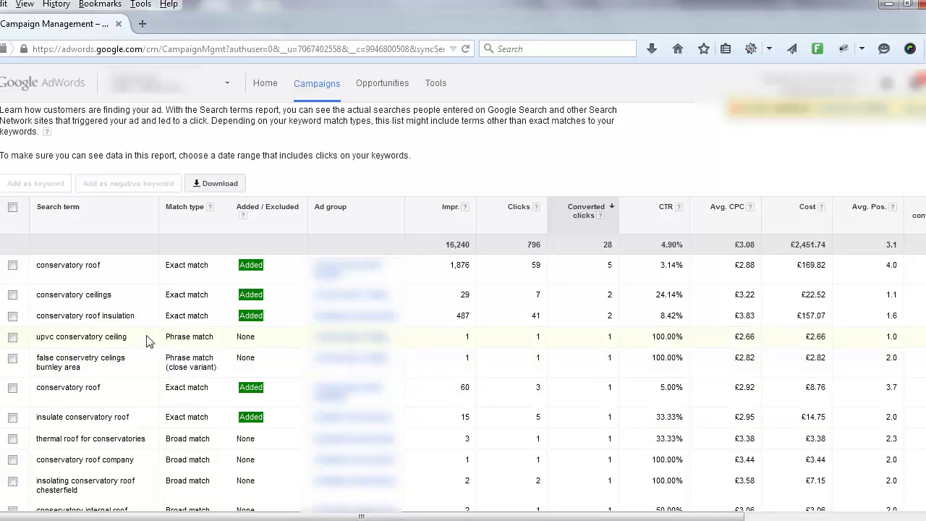
Step: Select "upvc conservatory ceiling", "false conservetry celings burnley area", "thermal roof for conservatories", "conservatory roof company" and "insolating conservatory roof chesterfield" for adding as keywords
click(12, 338)
click(12, 359)
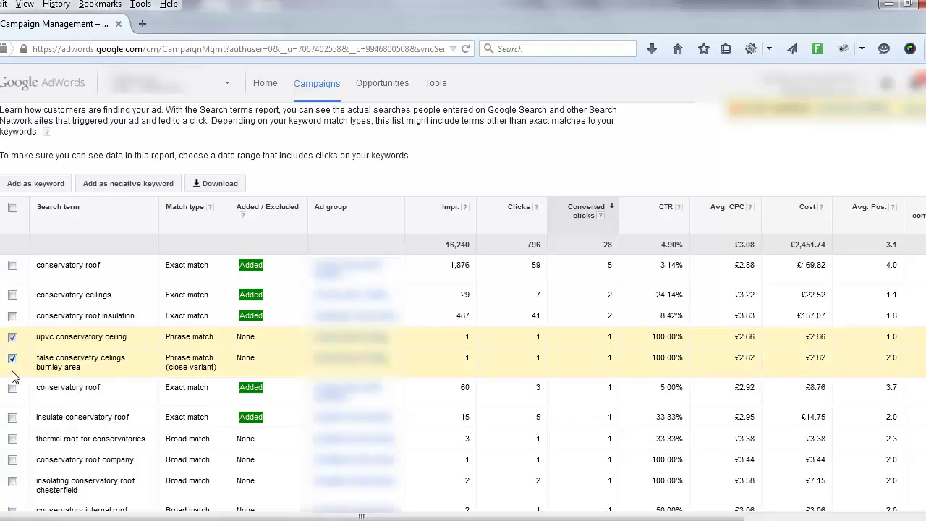
click(13, 439)
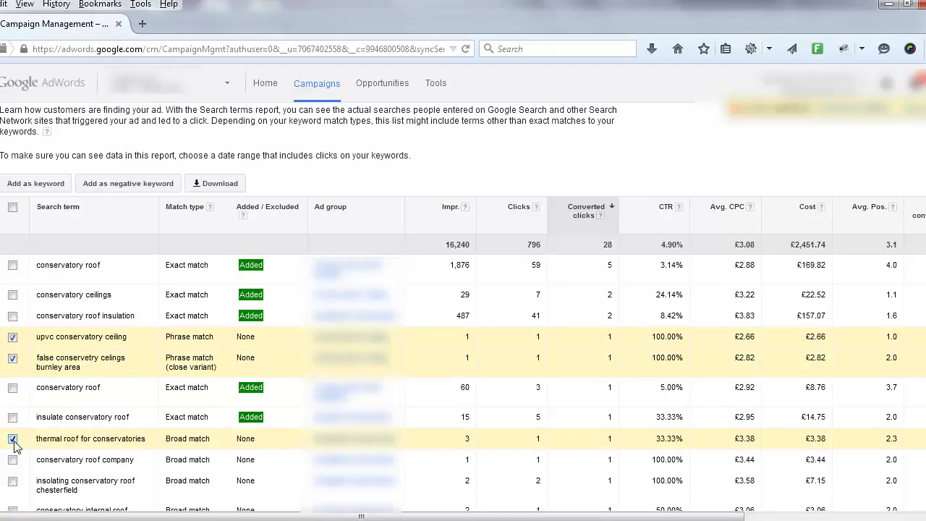
click(13, 460)
click(12, 481)
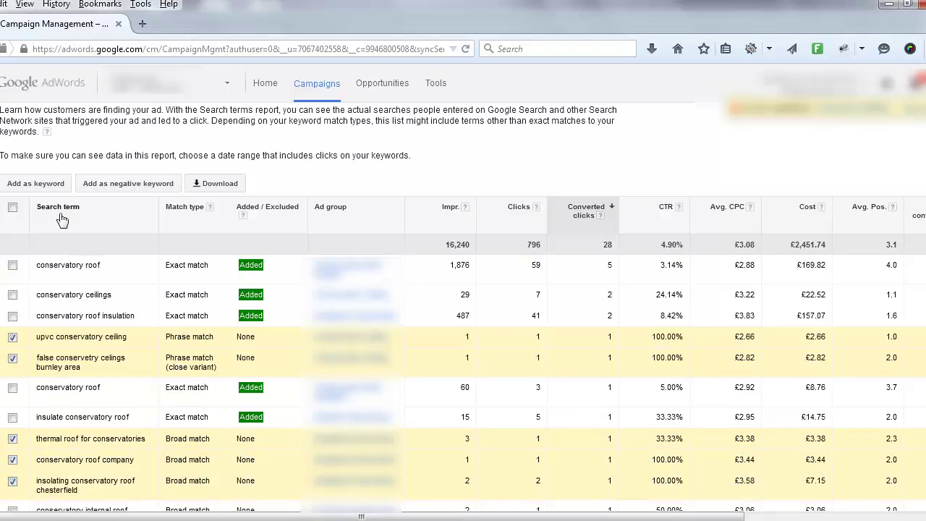
click(39, 189)
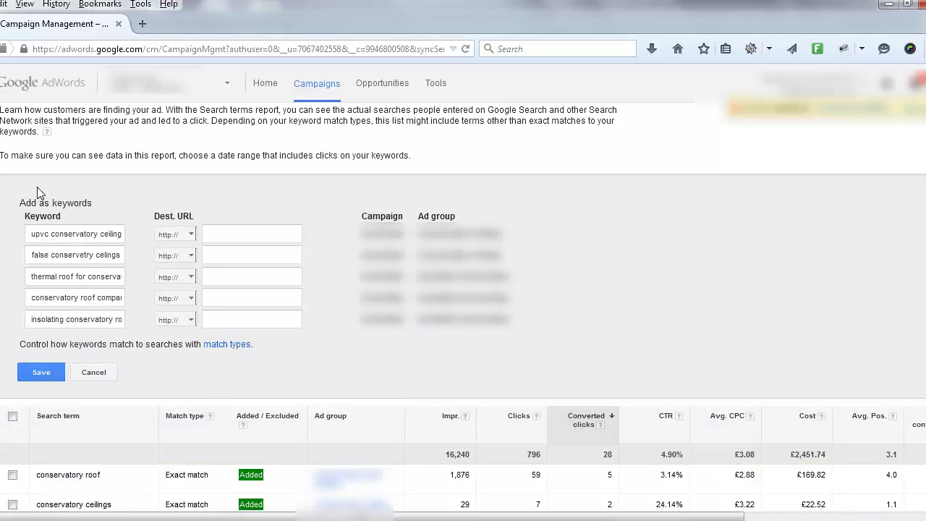
Step: Make all five new keywords exact match by enclosing each in square brackets, and save them
click(29, 235)
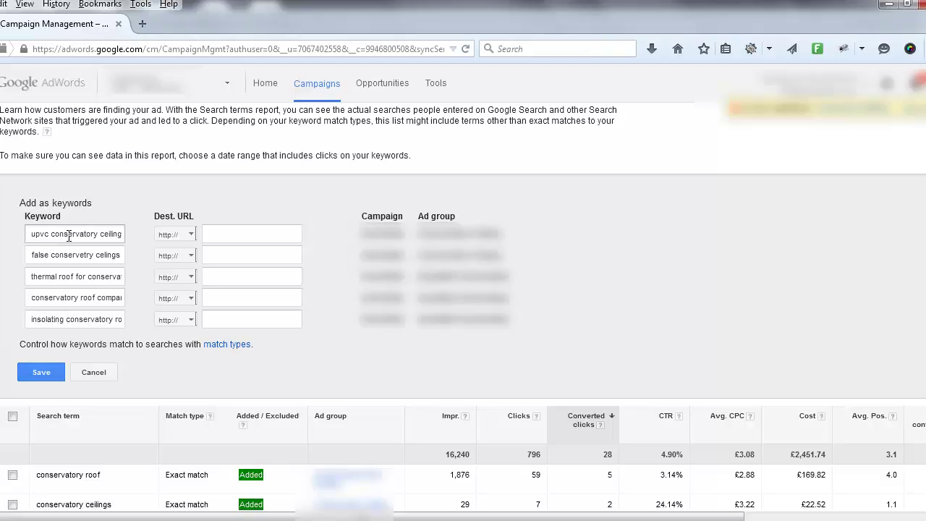
click(31, 233)
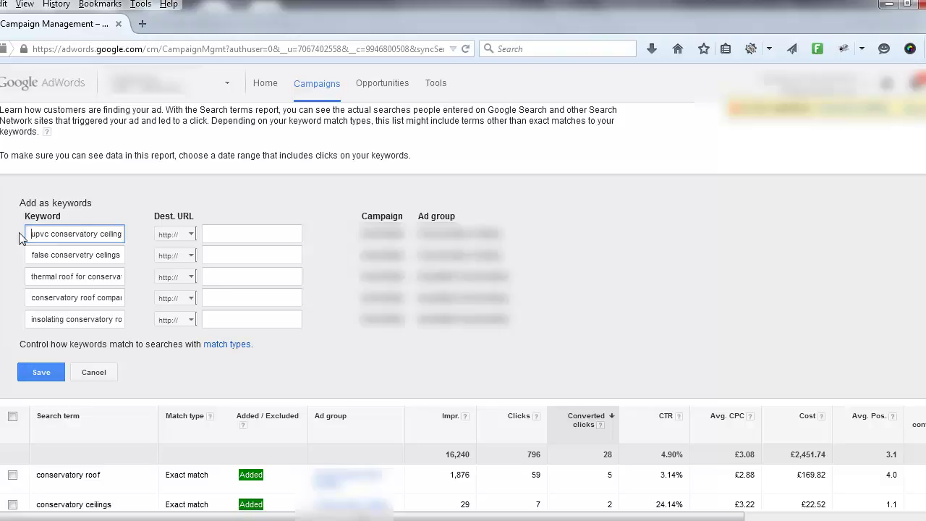
text([)
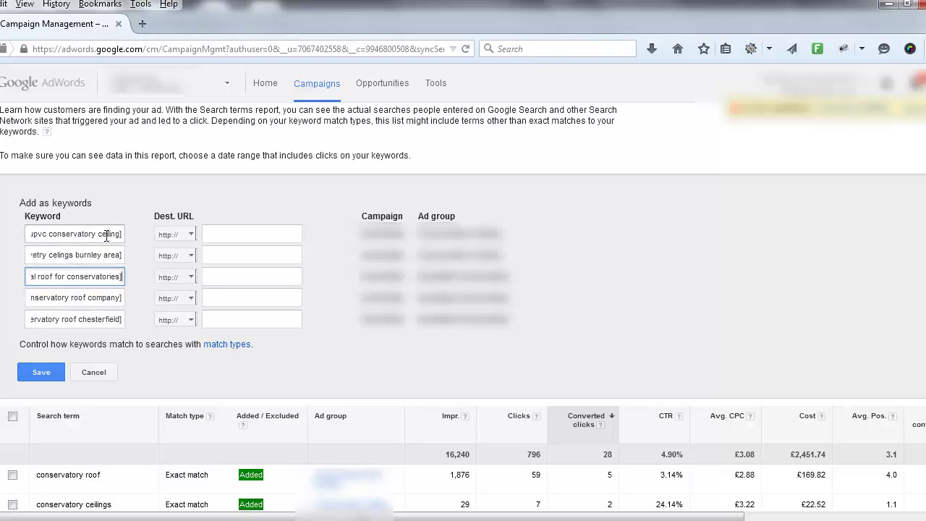
click(40, 372)
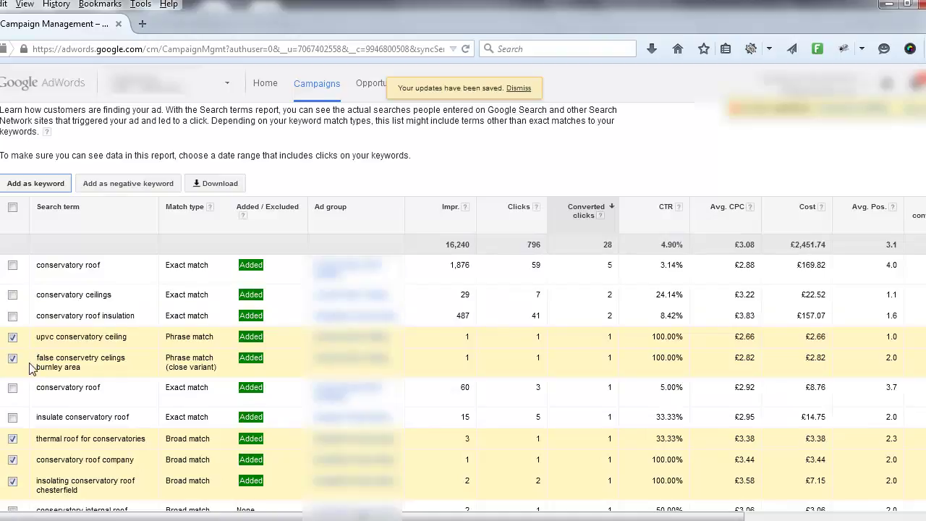
Step: Deselect the five search terms that were just added as keywords
click(13, 481)
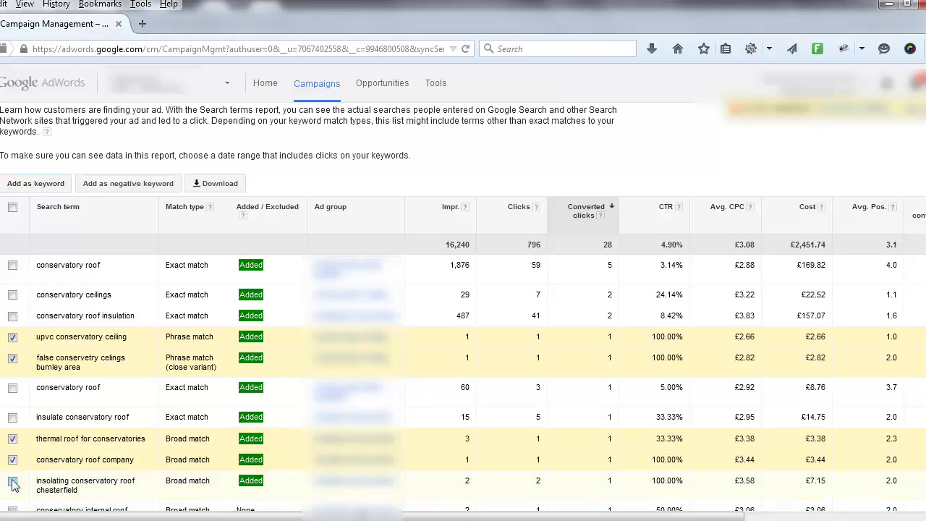
click(12, 460)
click(12, 438)
click(12, 358)
click(12, 338)
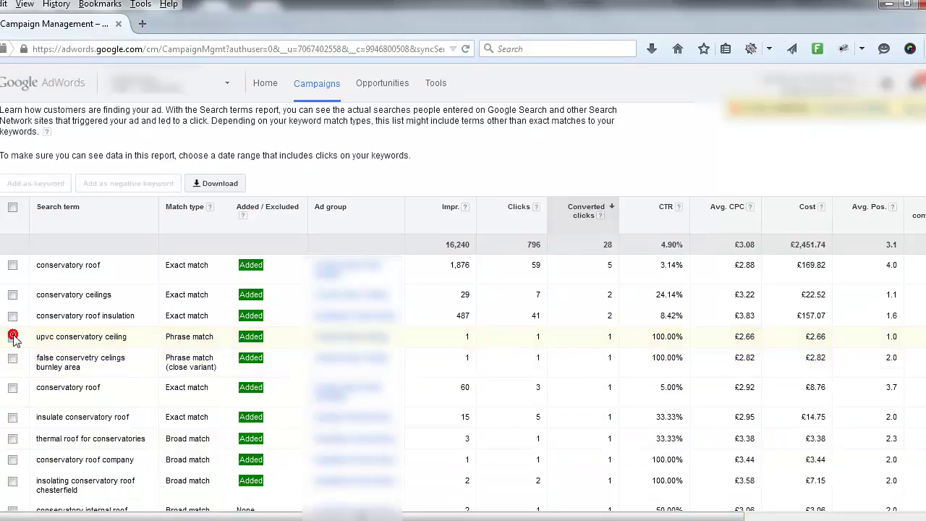